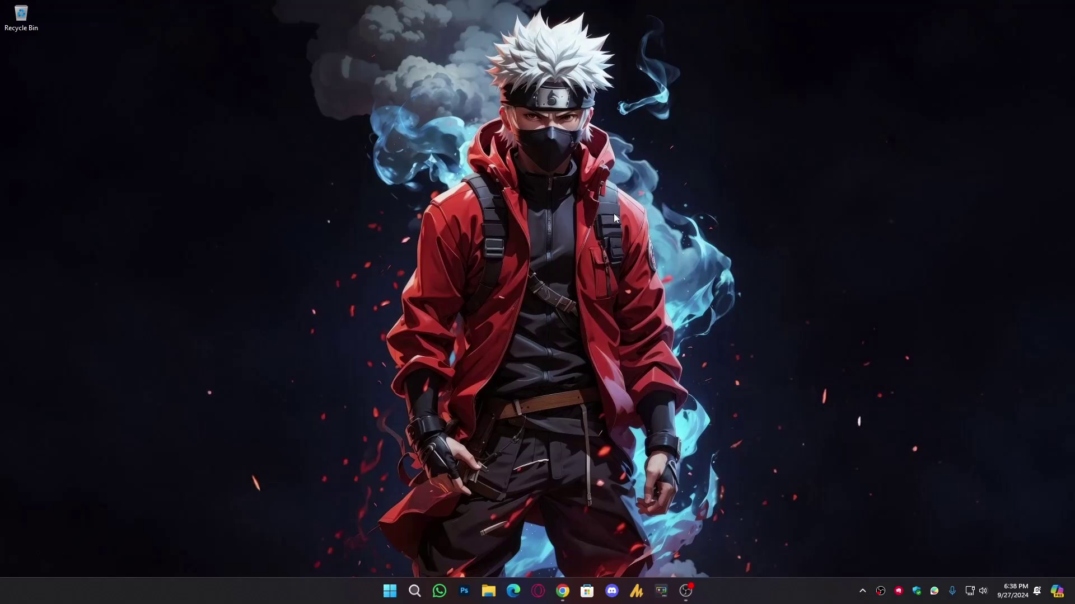
right_click(674, 251)
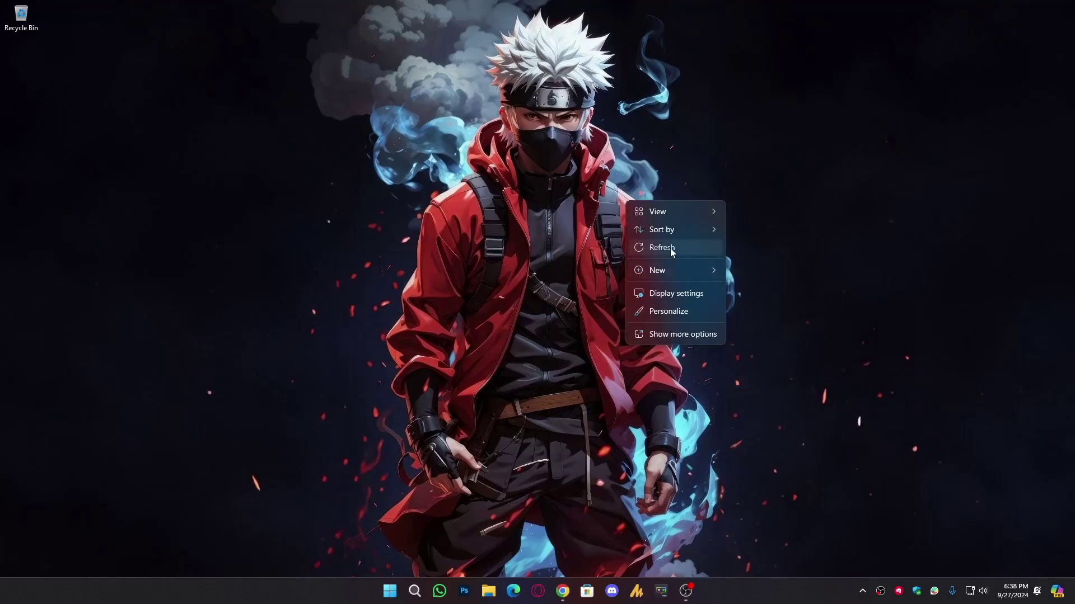
left_click(673, 249)
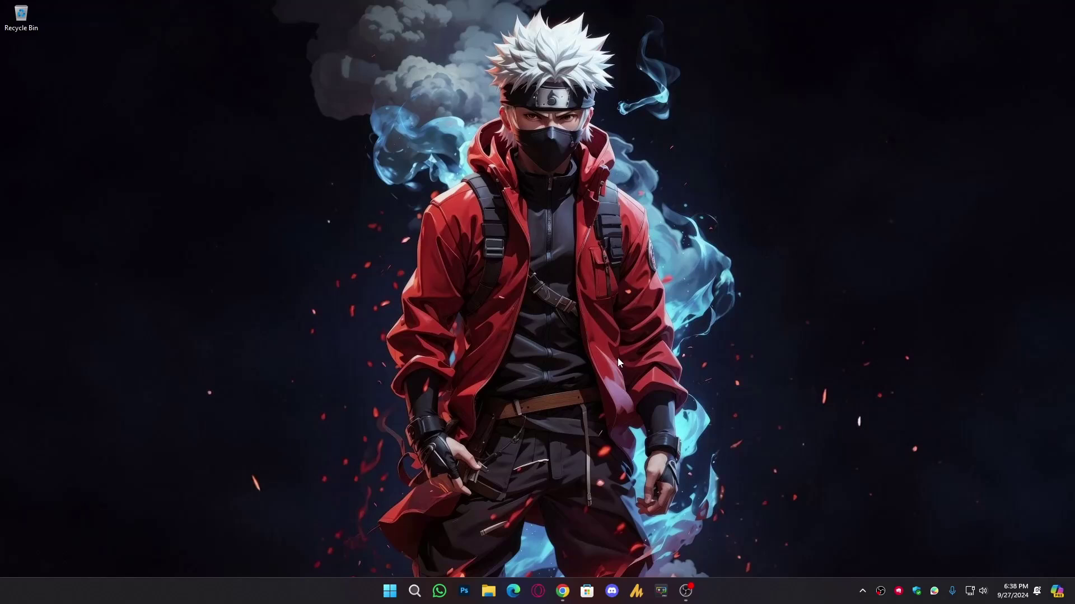
Step: Turn off Real-time protection in Windows Security's Virus & threat protection settings, approve the permission prompt and minimize the window
left_click(917, 591)
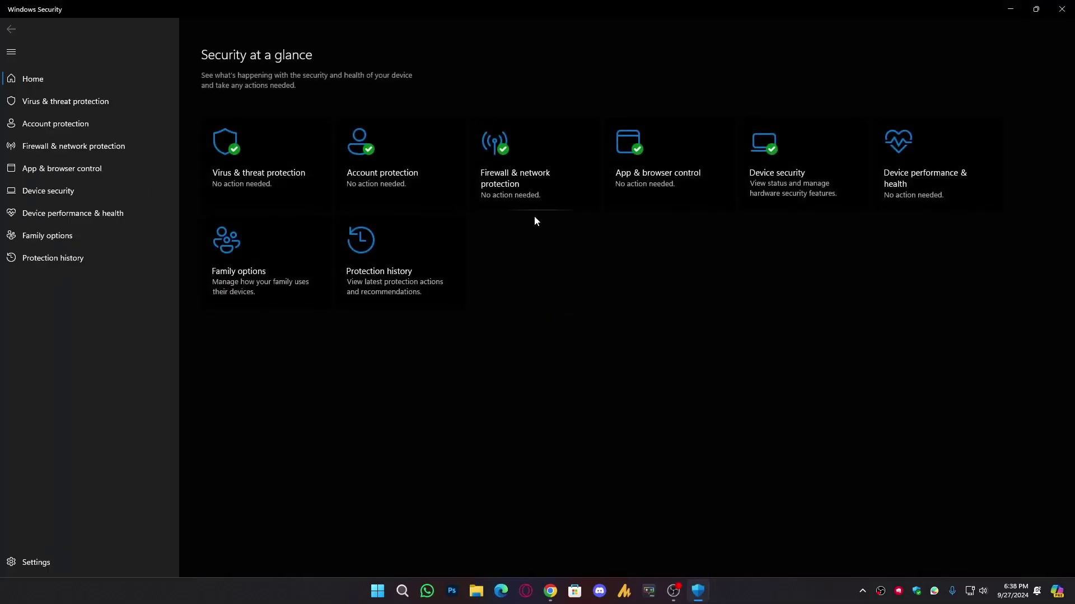
left_click(283, 150)
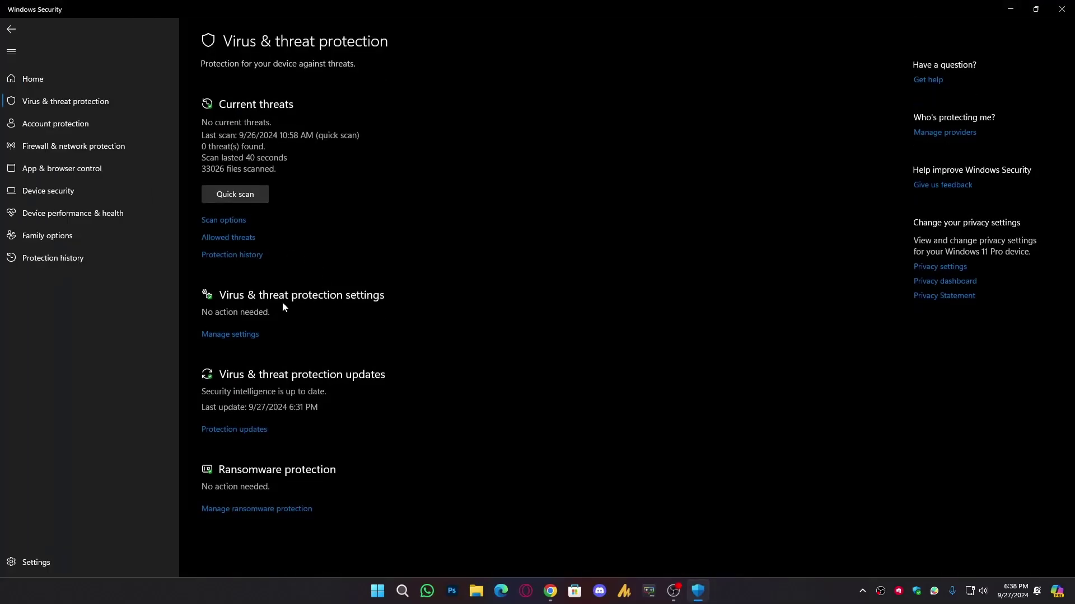
left_click(230, 335)
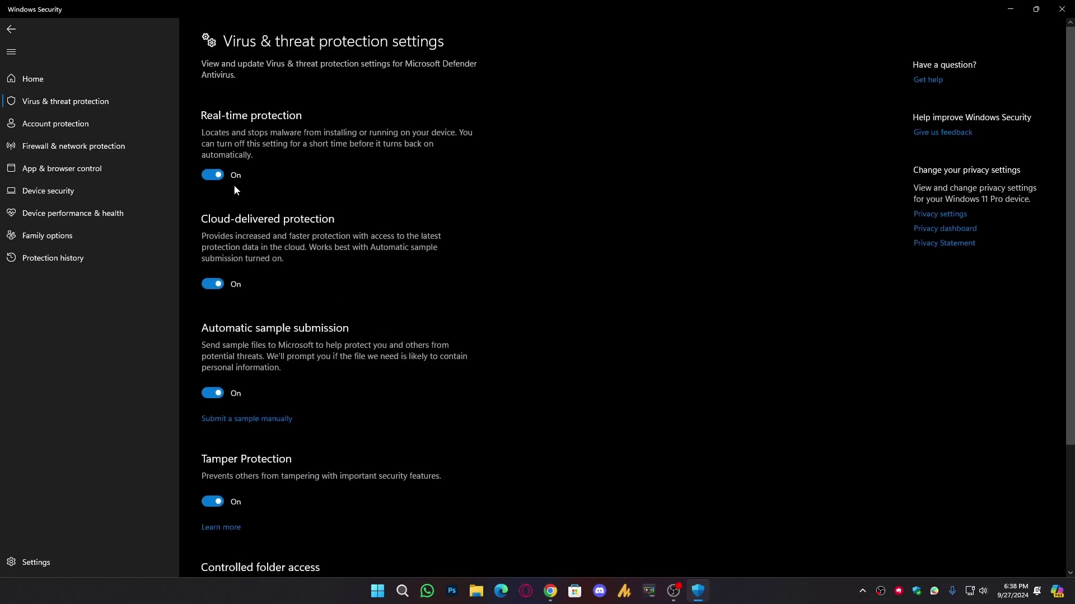
left_click(218, 176)
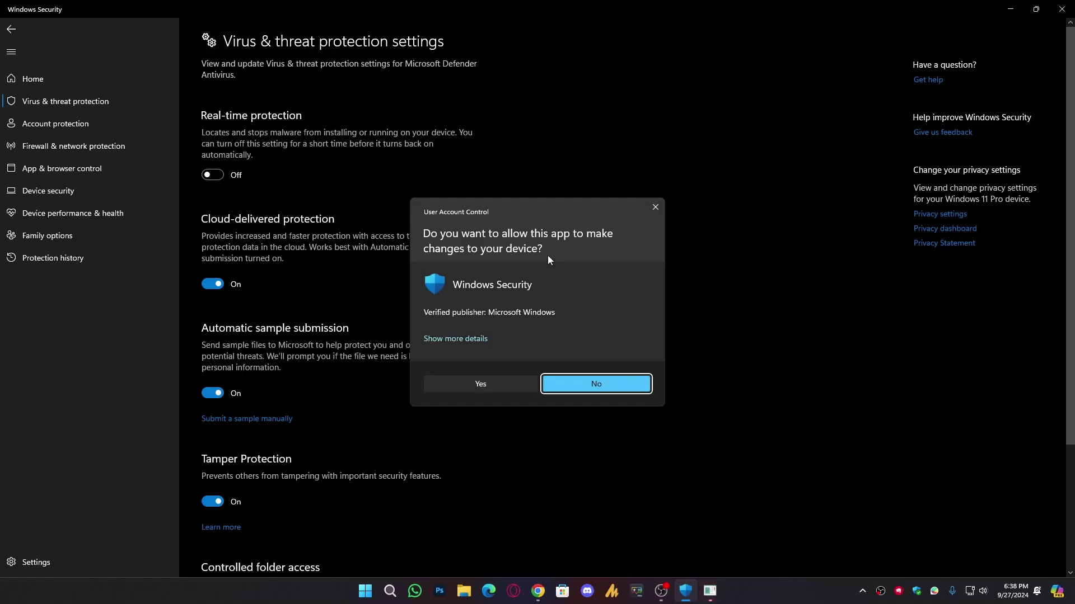
left_click(501, 379)
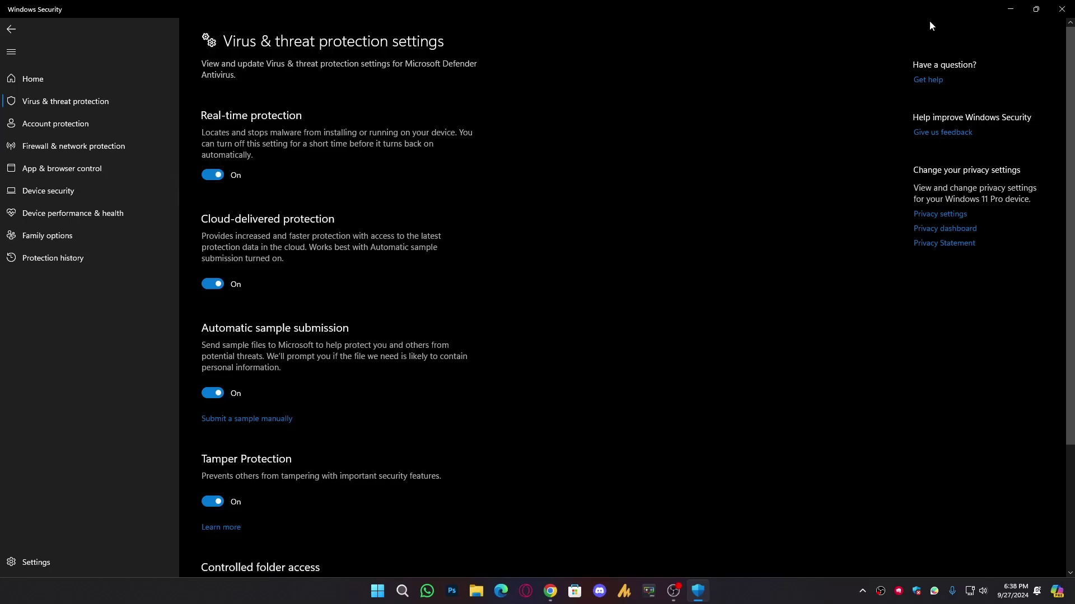
left_click(1010, 9)
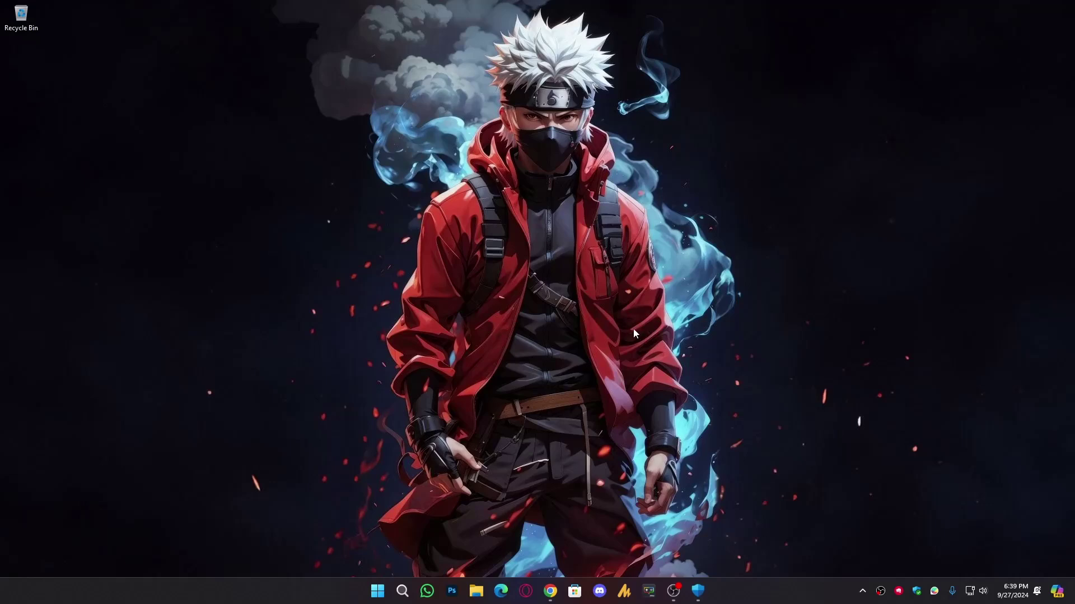
Step: Search Windows for useraccountcontrolsettings and open the User Account Control Settings
left_click(378, 590)
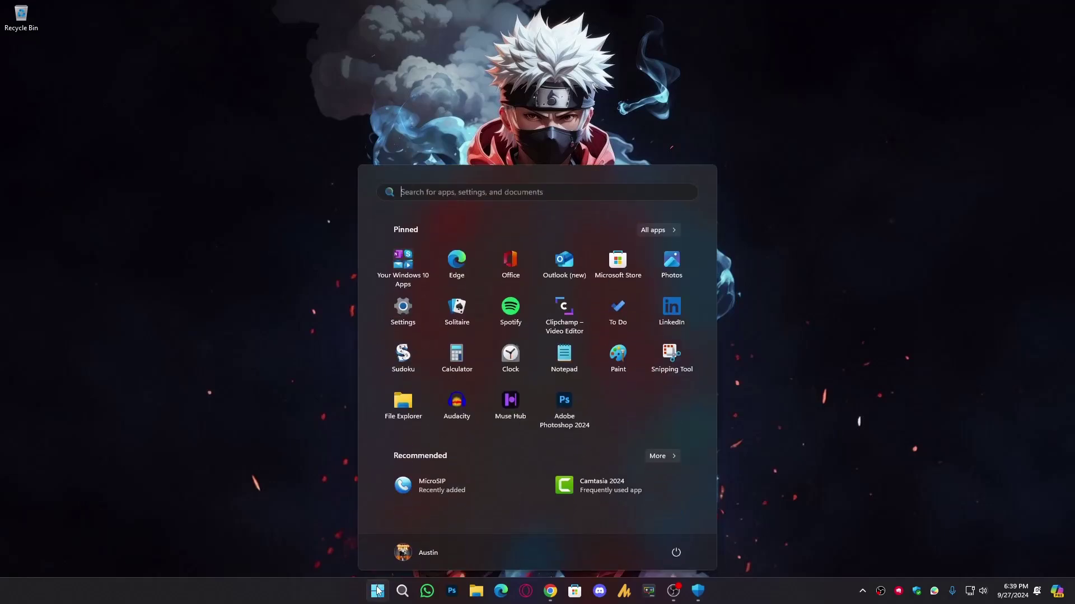
type("useraccountcontrol")
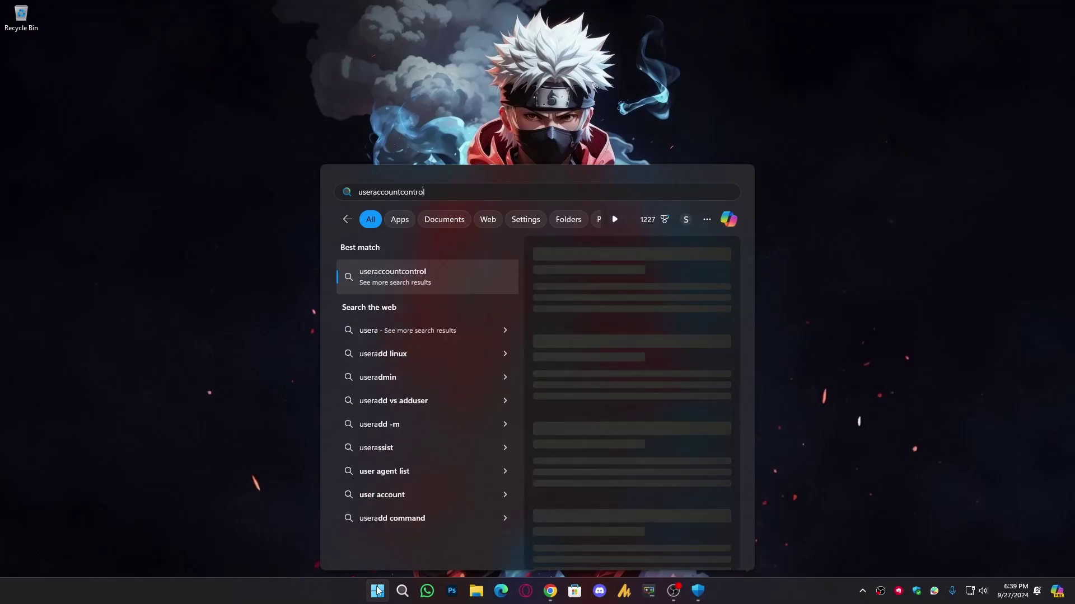
double_click(463, 193)
type("user")
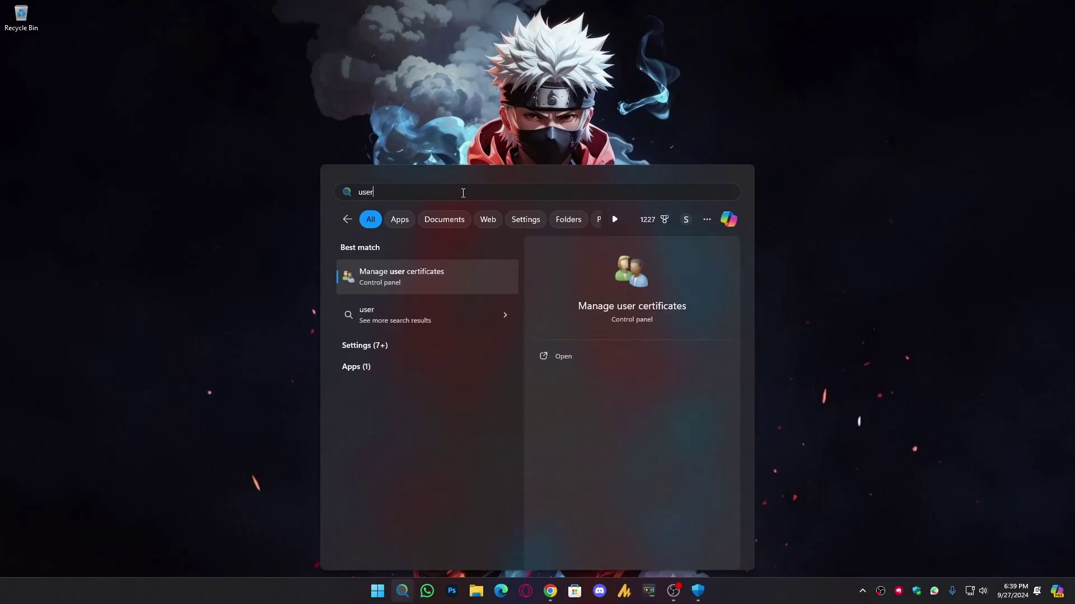
type("accountcontrolsettings")
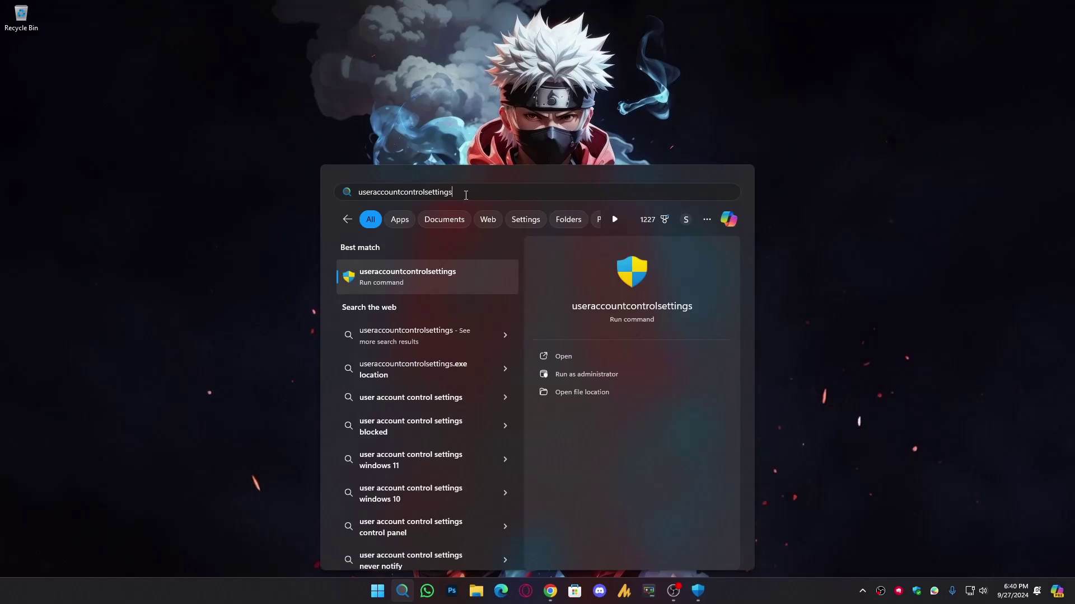
left_click(419, 284)
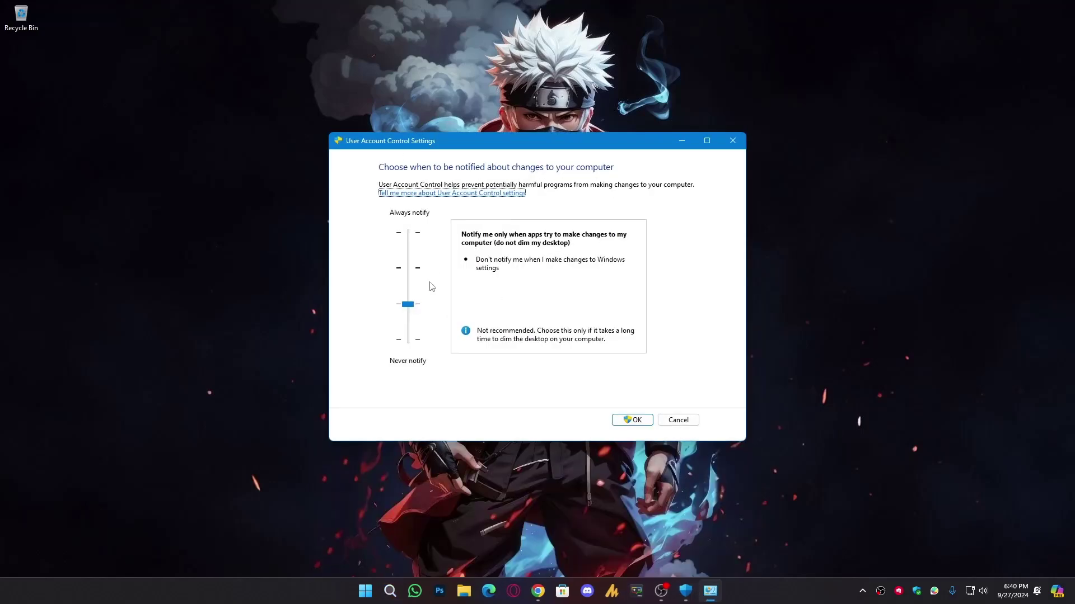
Step: Set the notification level to "Notify me only when apps try to make changes to my computer (default)", apply it and approve the permission prompt
left_click(409, 269)
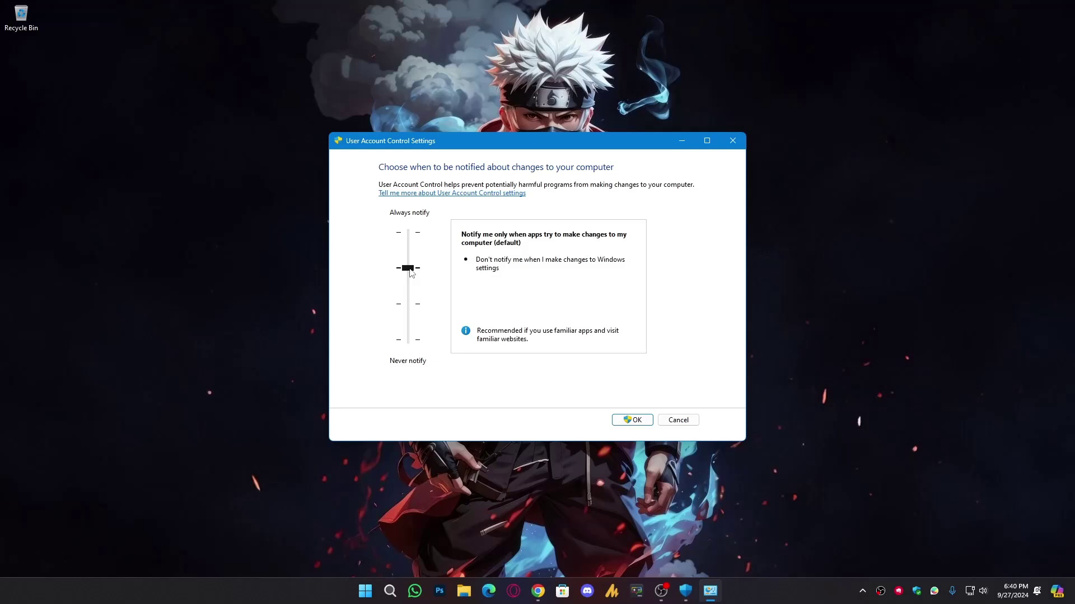
left_click_drag(409, 269, 410, 306)
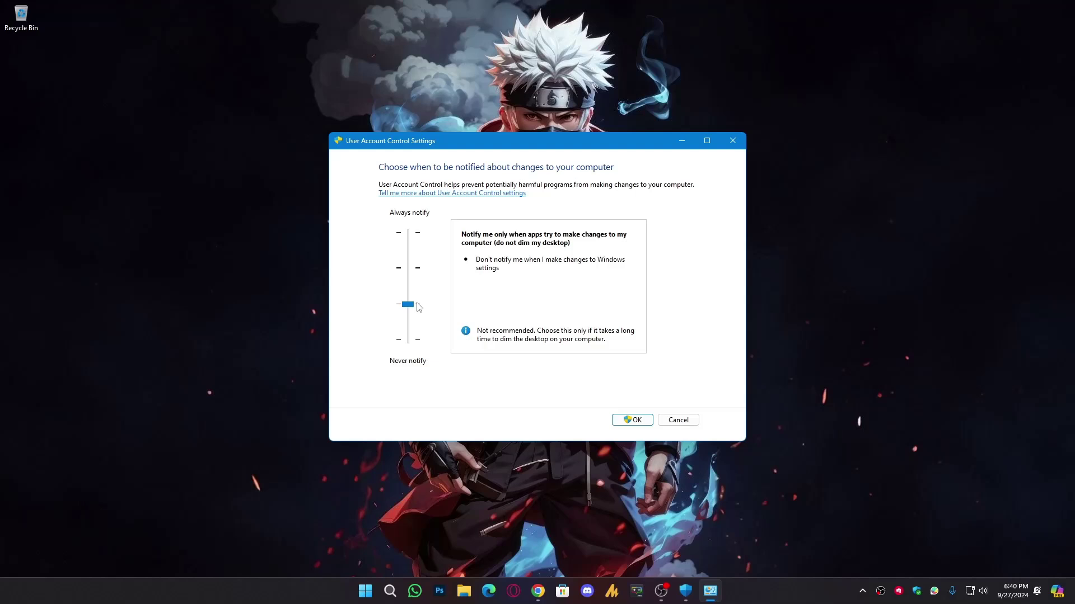
left_click_drag(409, 306, 412, 286)
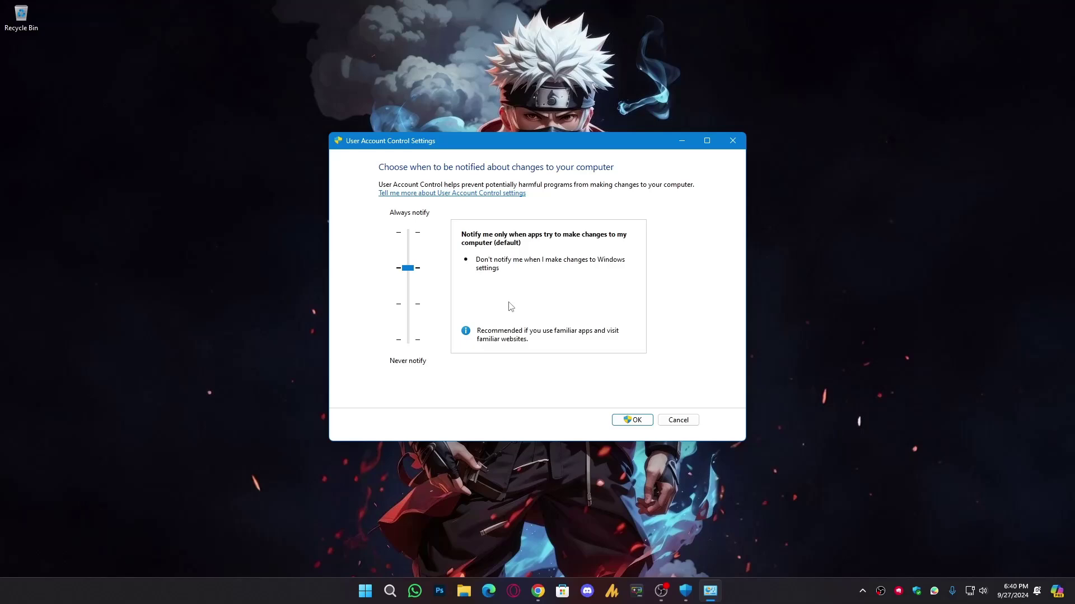
left_click(631, 421)
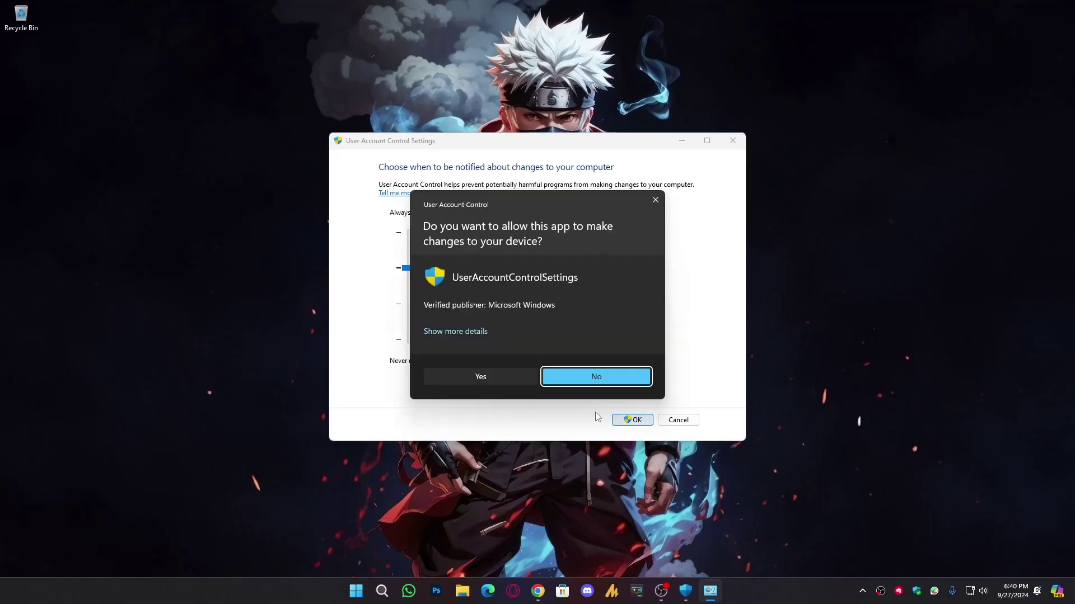
left_click(481, 377)
right_click(630, 200)
left_click(821, 437)
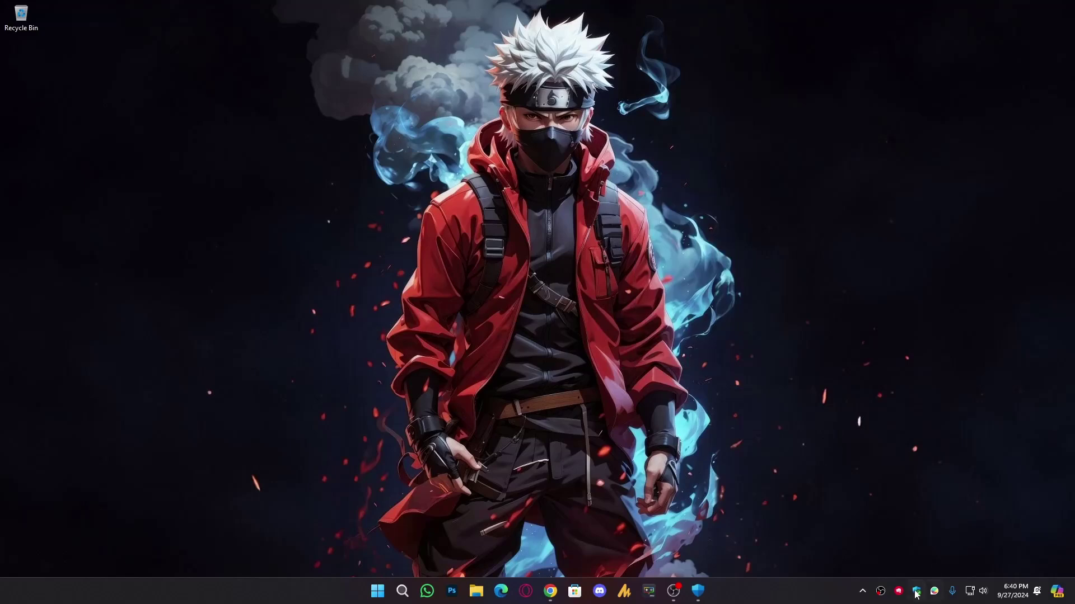
Step: Switch back to Windows Security and turn off Real-time protection
left_click(915, 592)
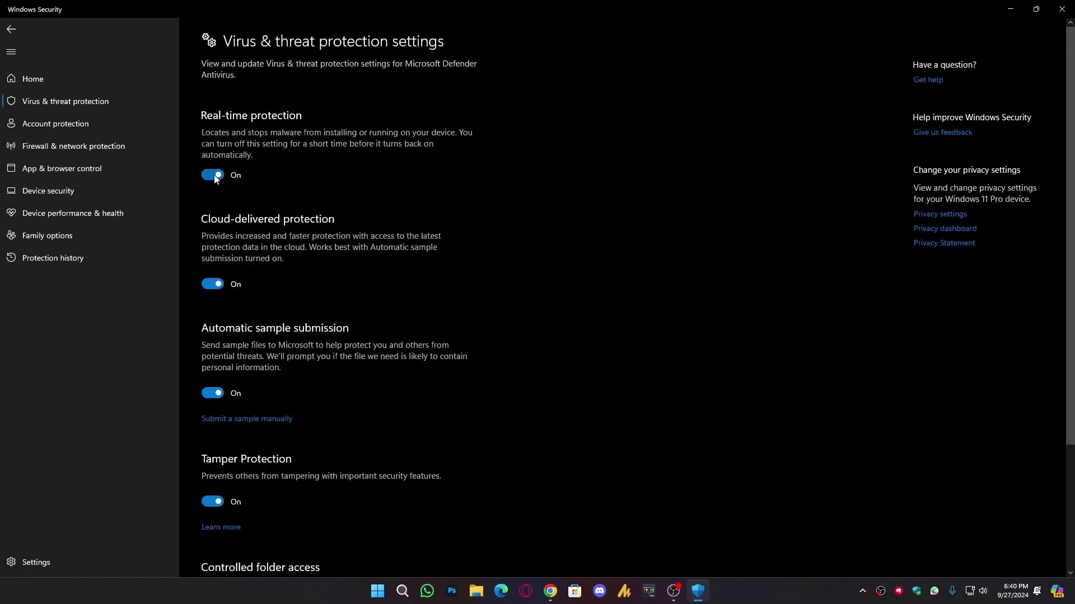
left_click(214, 176)
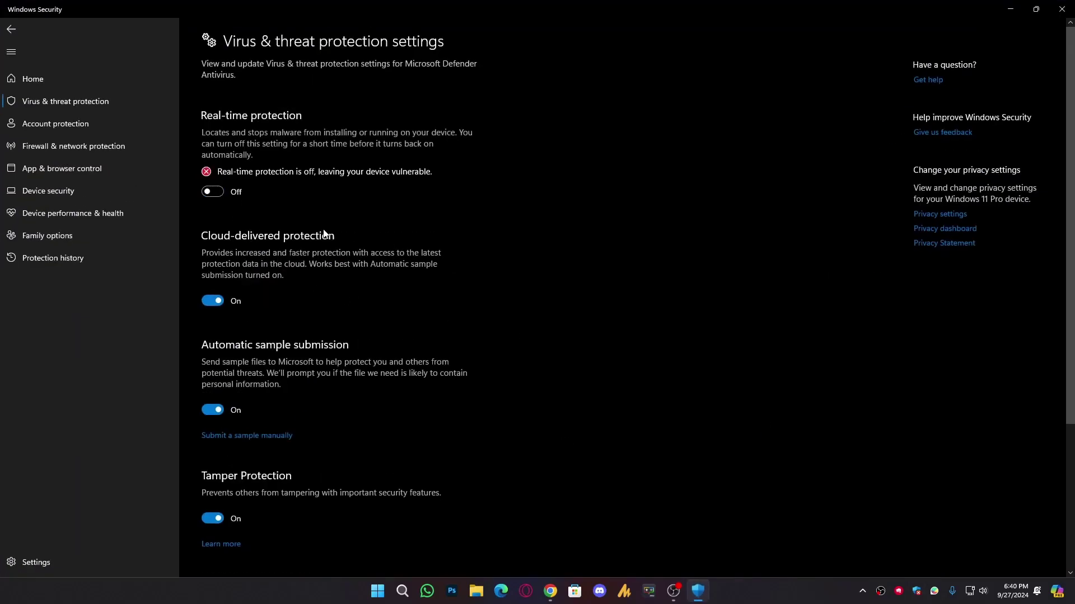
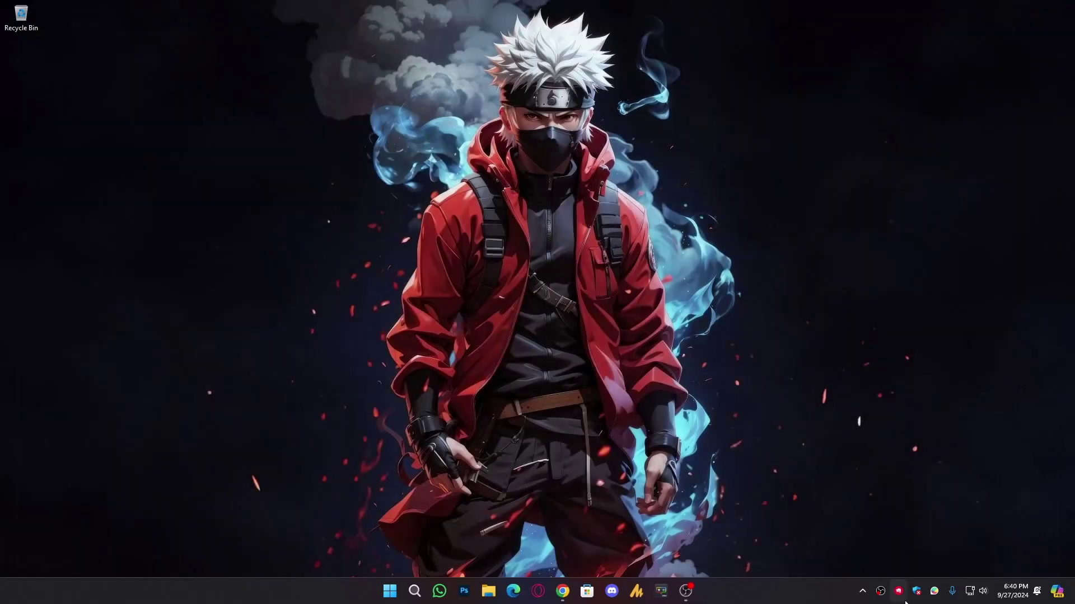
Step: Reopen Windows Security, go to the Virus & threat protection settings, switch Real-time protection off and answer the permission prompt
left_click(915, 592)
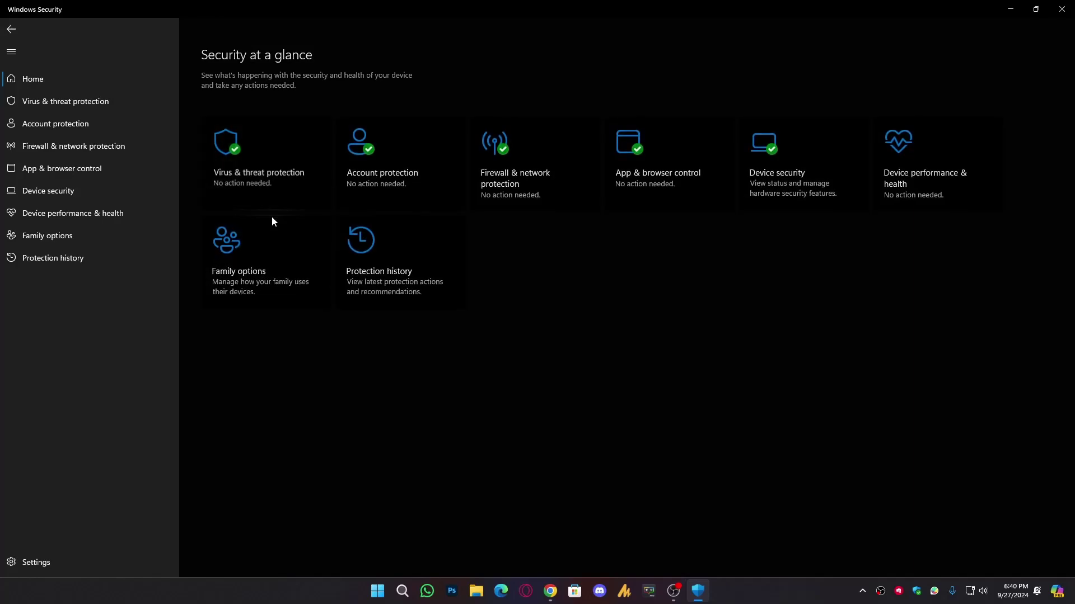
left_click(258, 202)
left_click(235, 334)
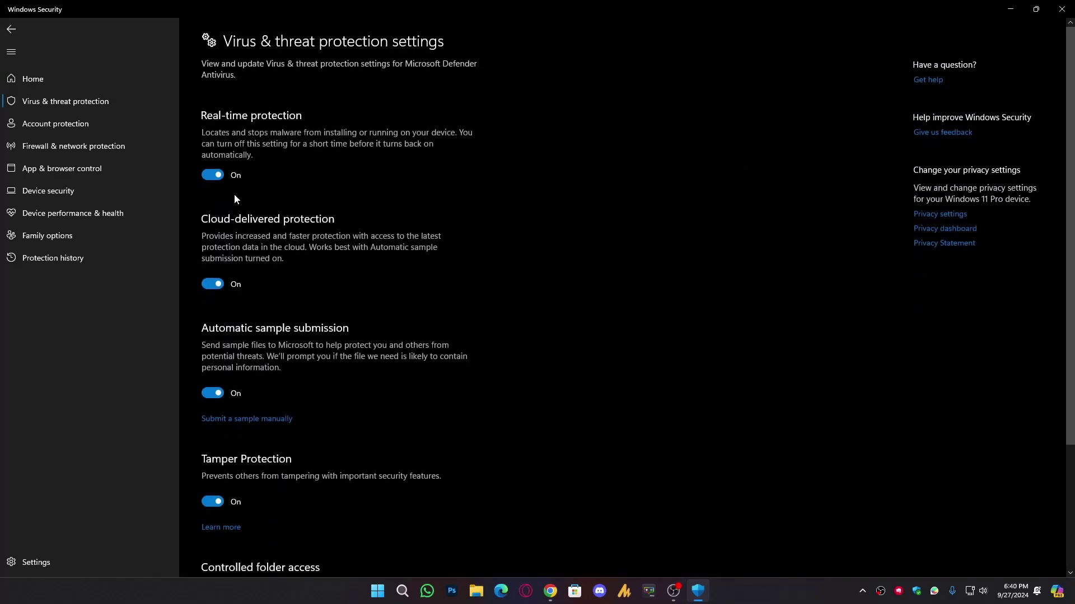
left_click(216, 178)
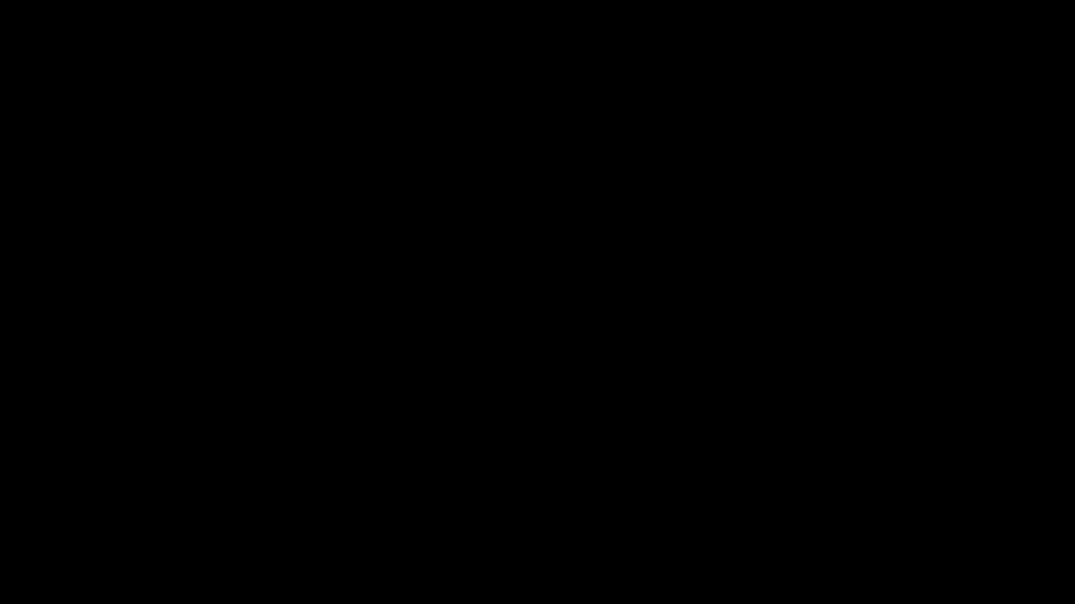
left_click(464, 385)
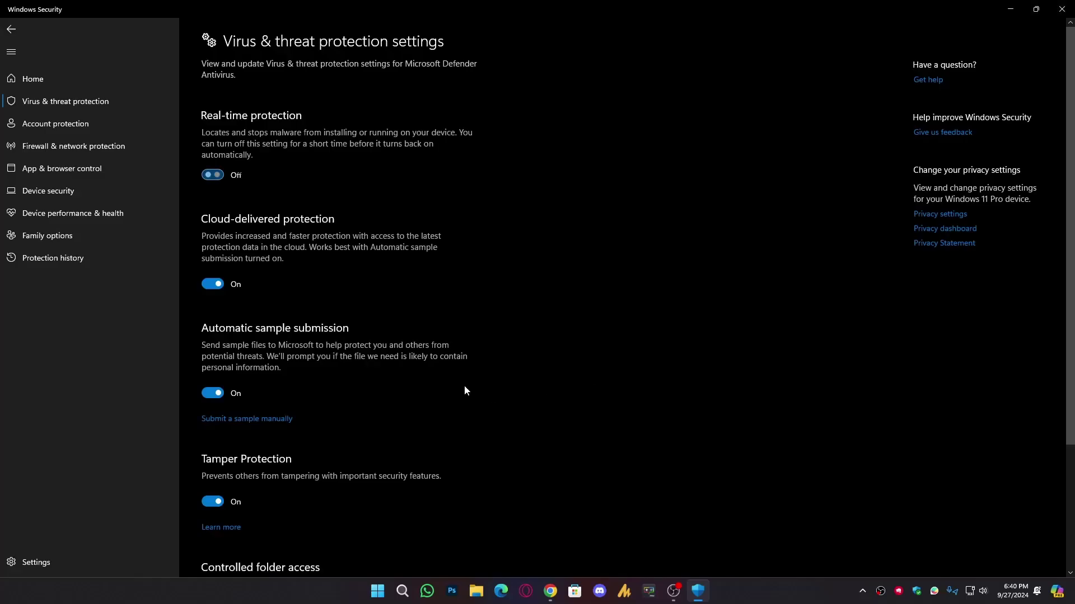
Step: Open the User Account Control Settings again by searching Windows for useraccountcontrolsettings
key("super")
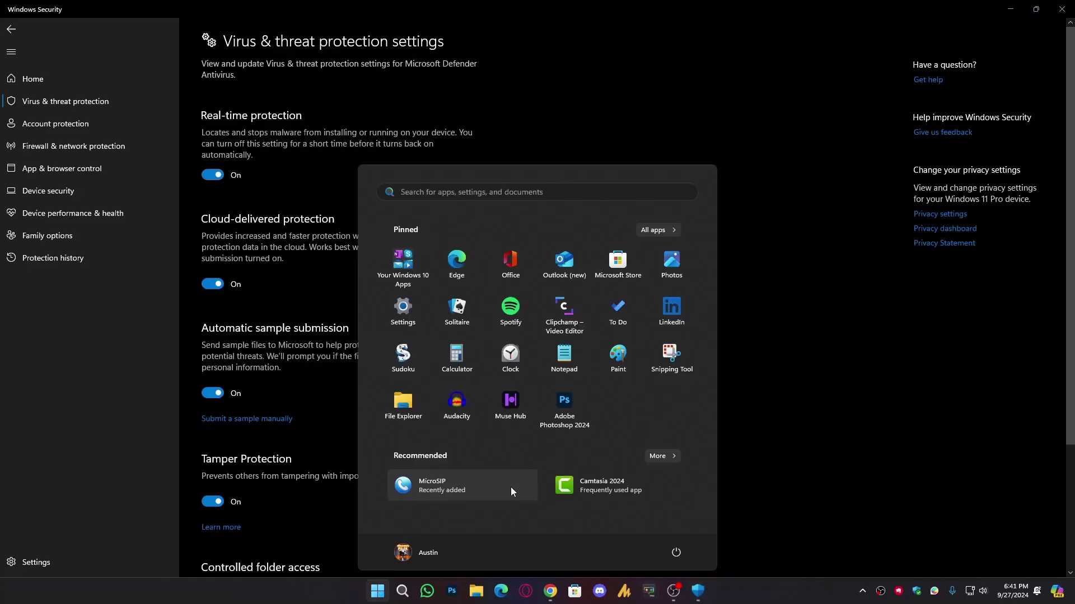
type("usercontr")
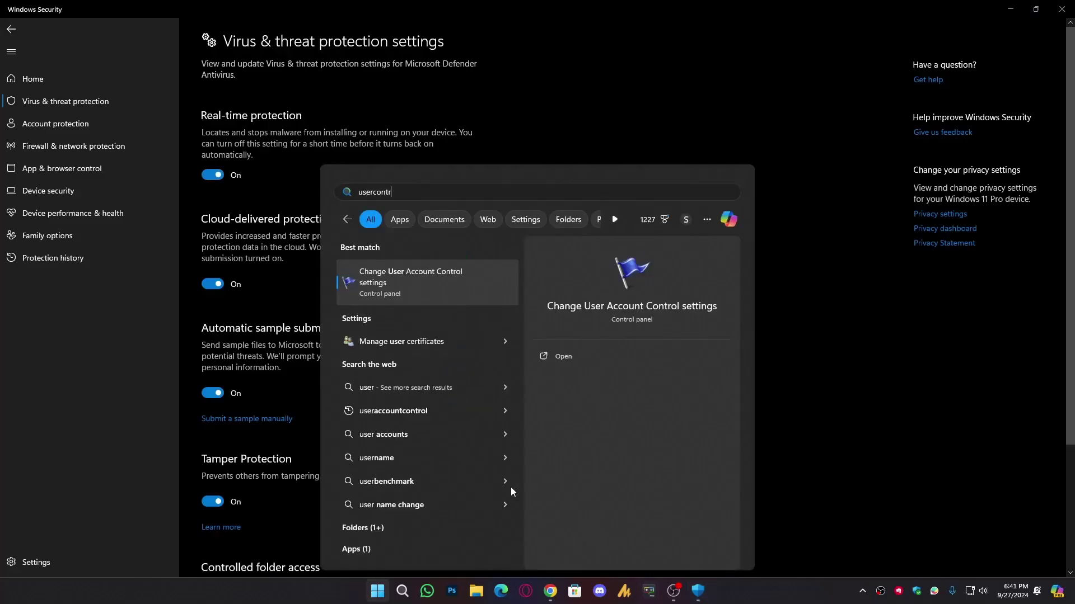
type("olsettings")
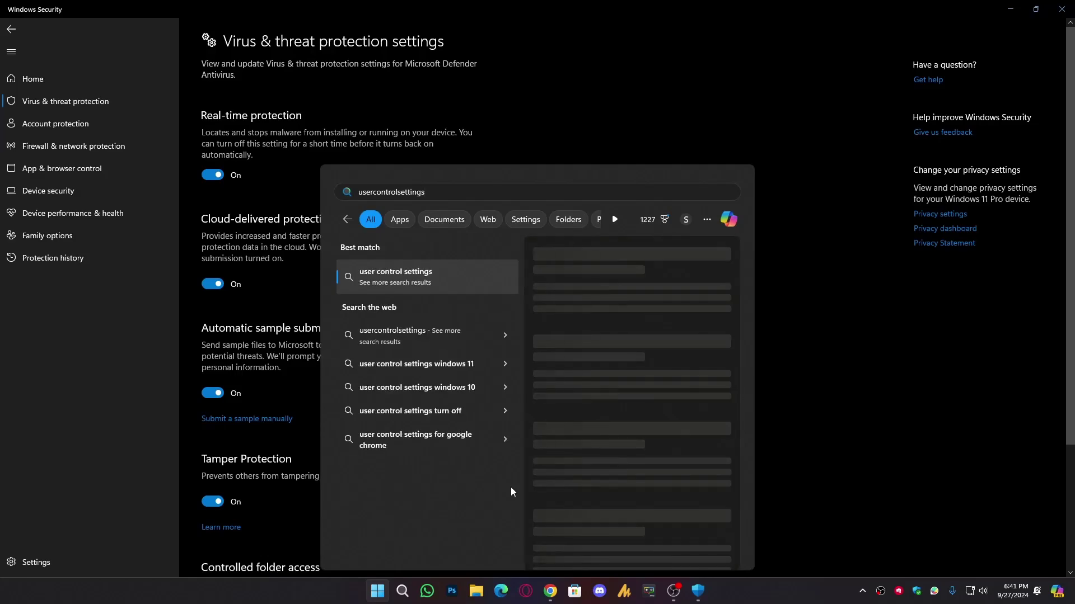
key("ctrl+a")
type("use")
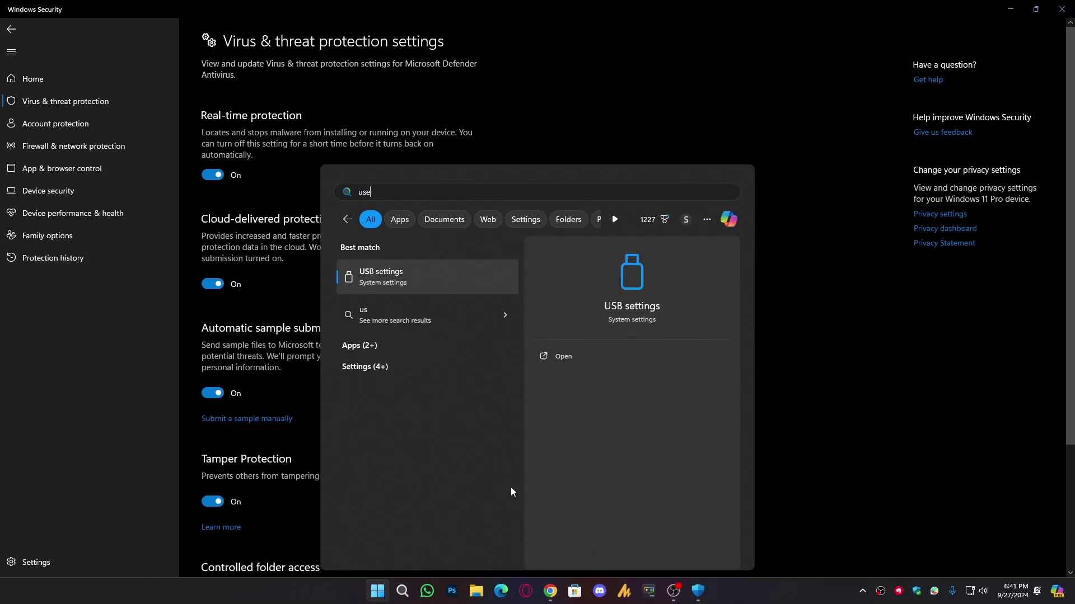
type("raccoun")
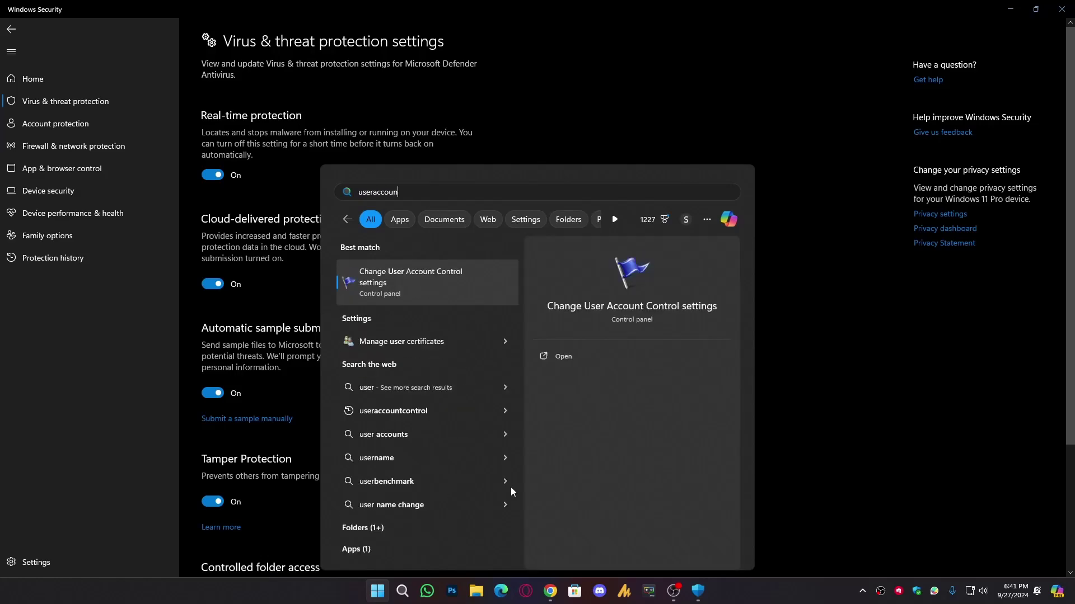
type("tcontrolsettings")
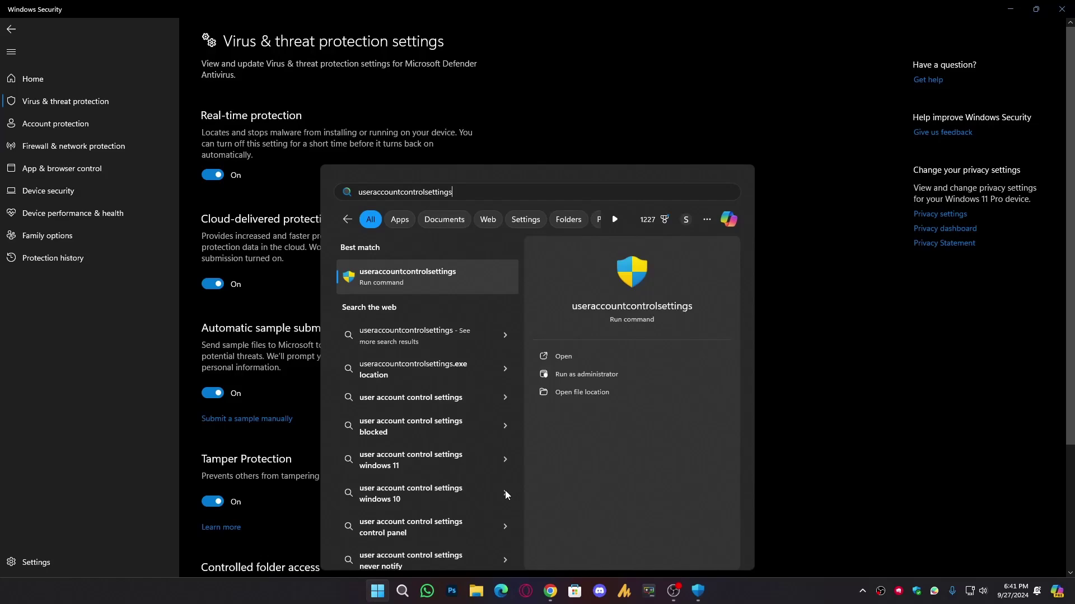
left_click(460, 279)
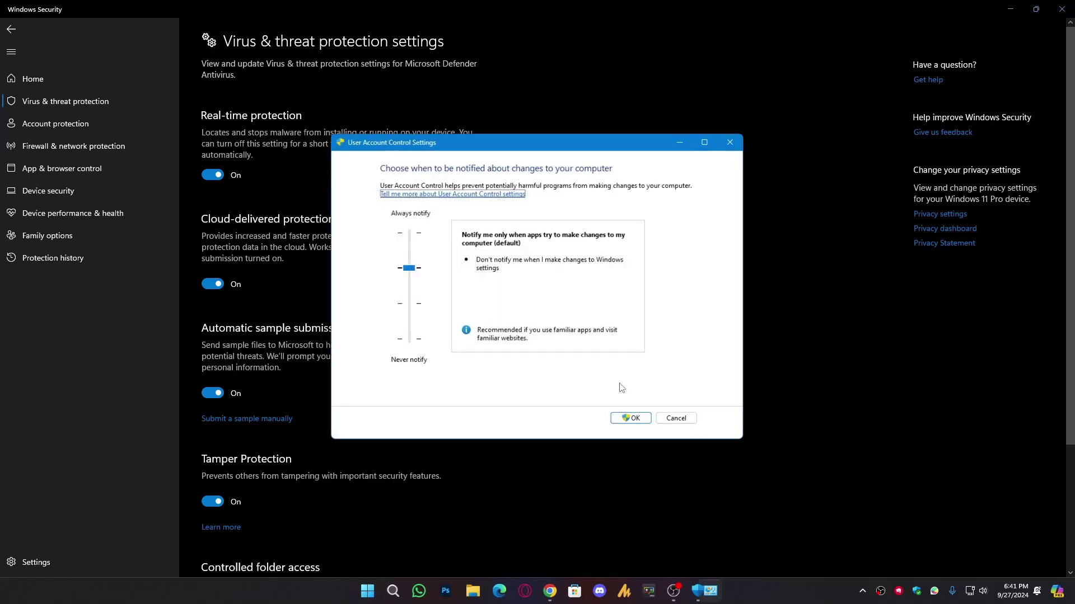
Step: Set the notification level to "Notify me only when apps try to make changes to my computer (do not dim my desktop)" and apply it
left_click_drag(407, 271, 407, 304)
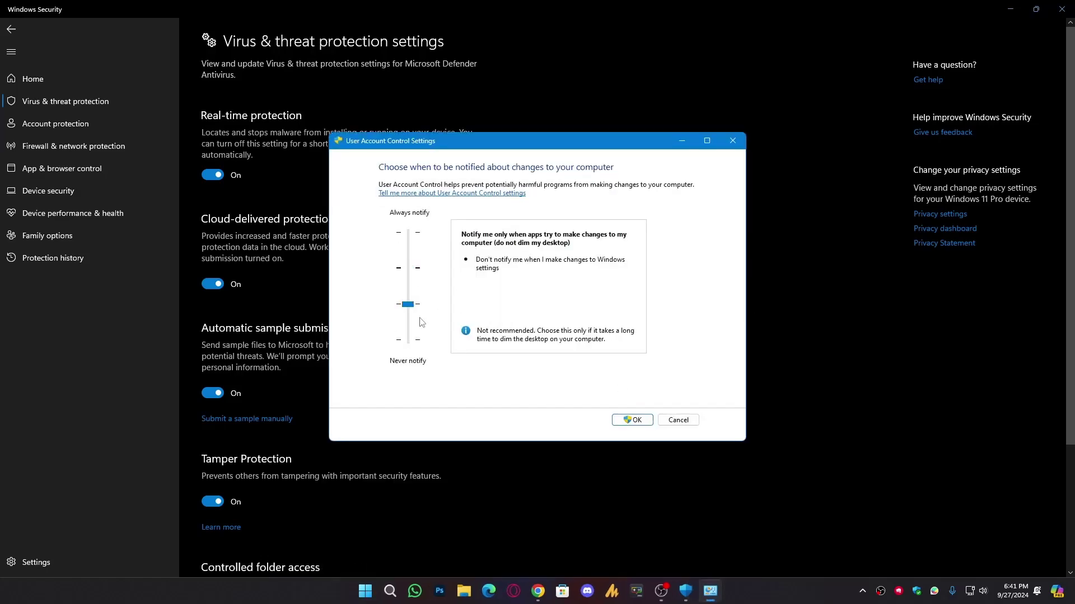
left_click(635, 420)
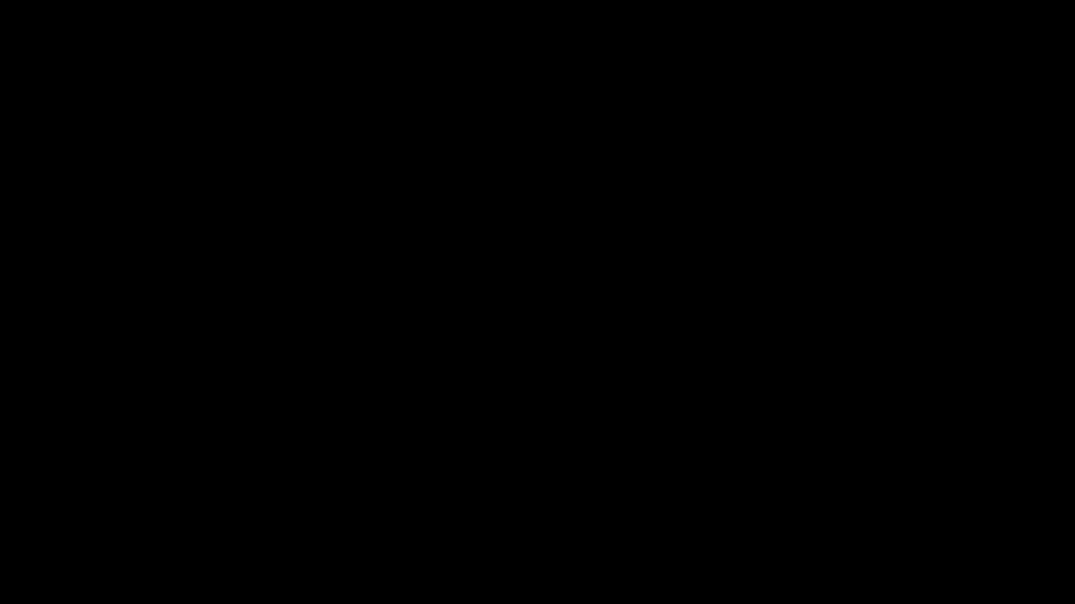